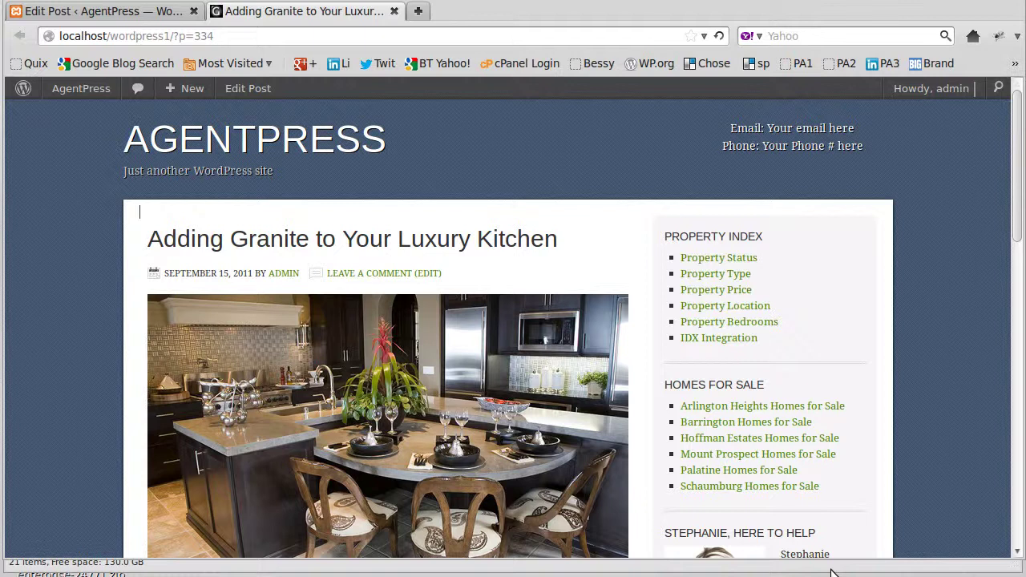
- Scroll through the AgentPress post in Firefox to inspect its green sidebar links
{"action": "scroll", "coordinate": [754, 472], "scroll_direction": "down", "scroll_amount": 3}
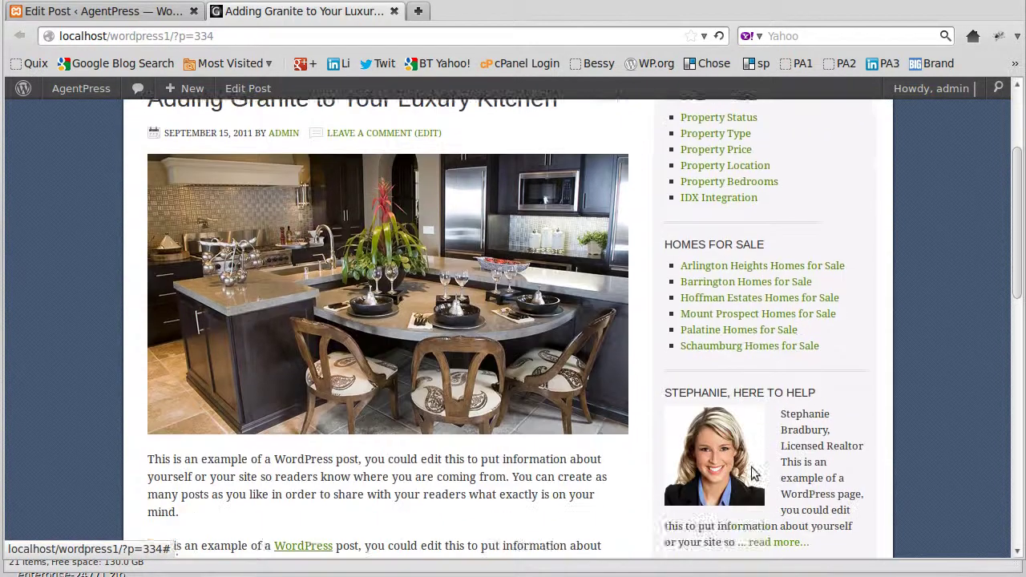
{"action": "scroll", "coordinate": [751, 473], "scroll_direction": "down", "scroll_amount": 2}
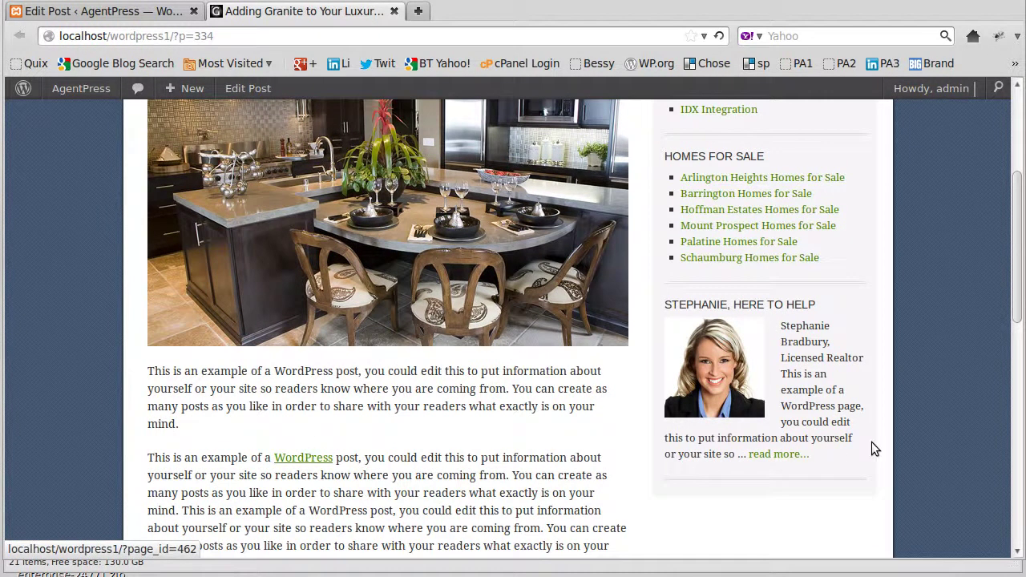
{"action": "scroll", "coordinate": [874, 449], "scroll_direction": "up", "scroll_amount": 4}
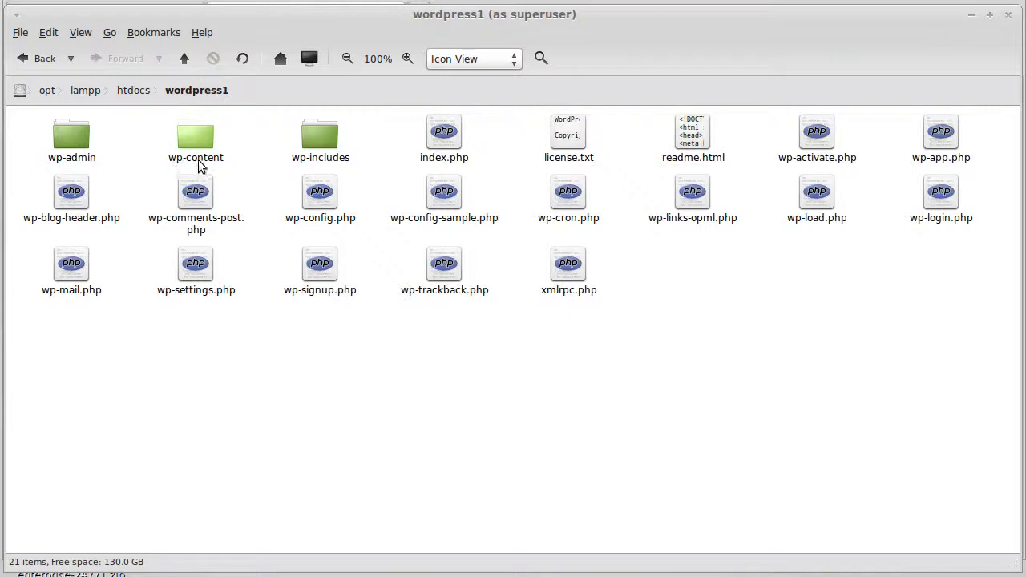
- Go into wp-content/themes/agentpress and bring up the Open With options for style.css
{"action": "double_click", "coordinate": [197, 138]}
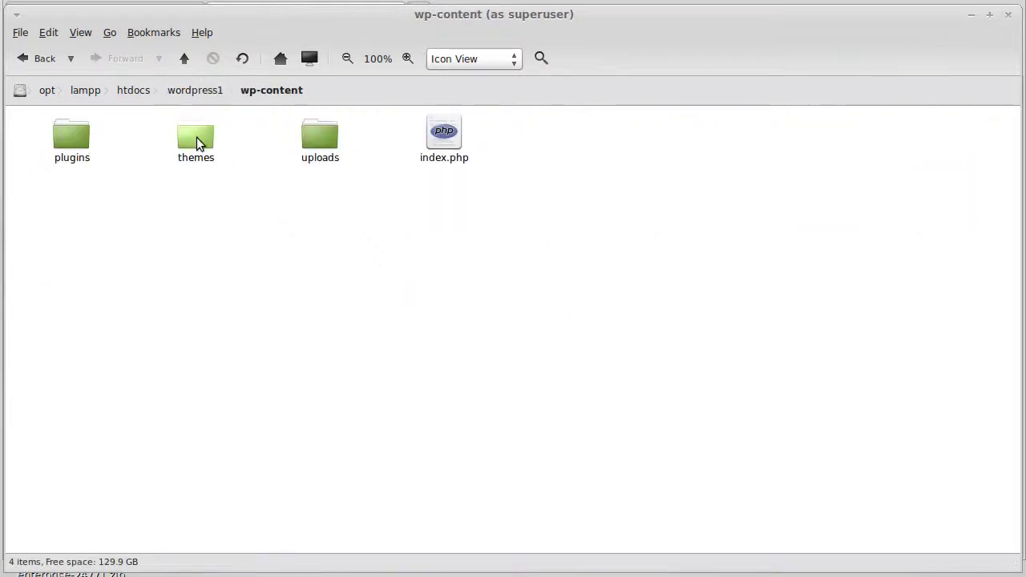
{"action": "double_click", "coordinate": [196, 137]}
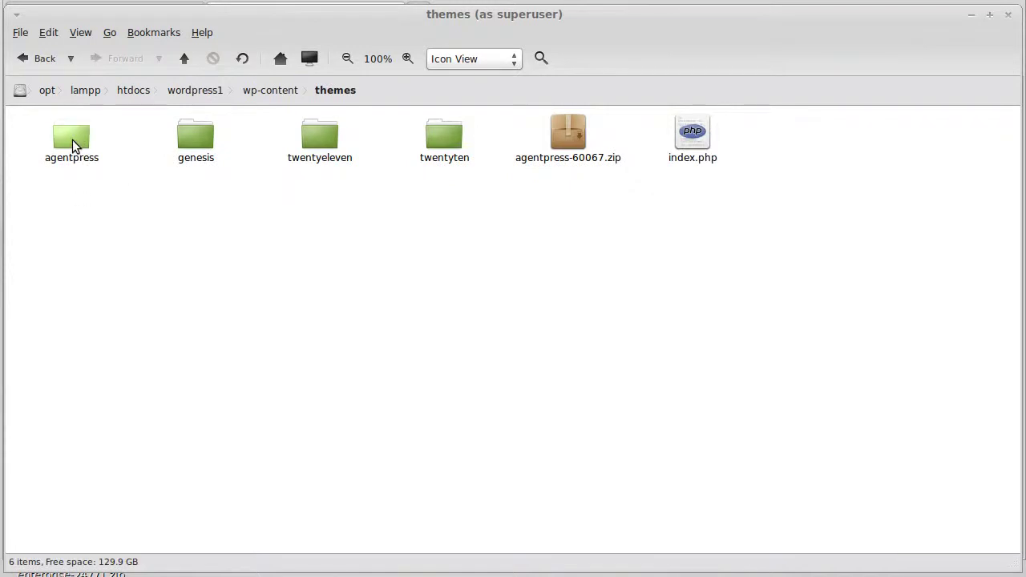
{"action": "double_click", "coordinate": [72, 146]}
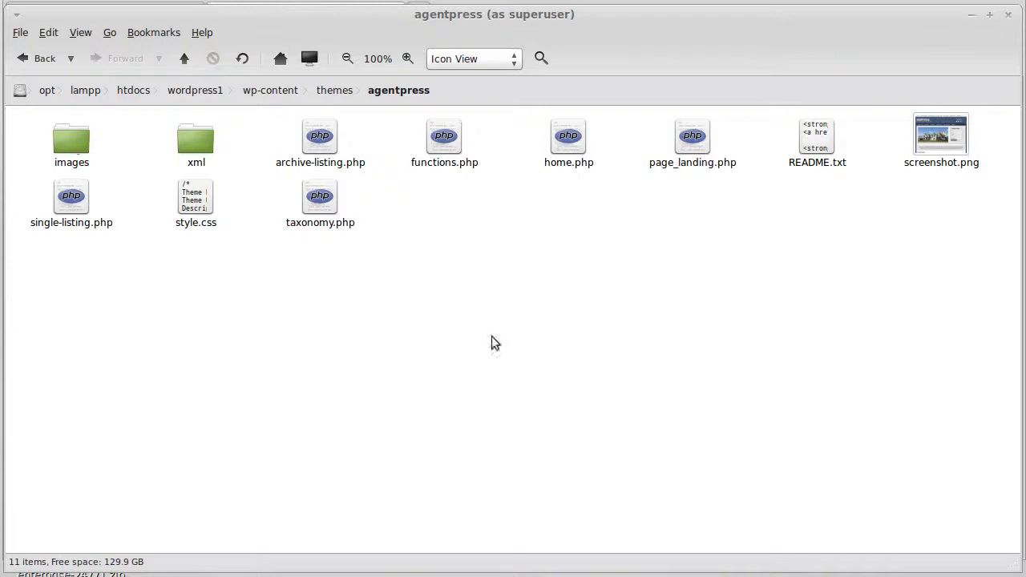
{"action": "left_click", "coordinate": [197, 225]}
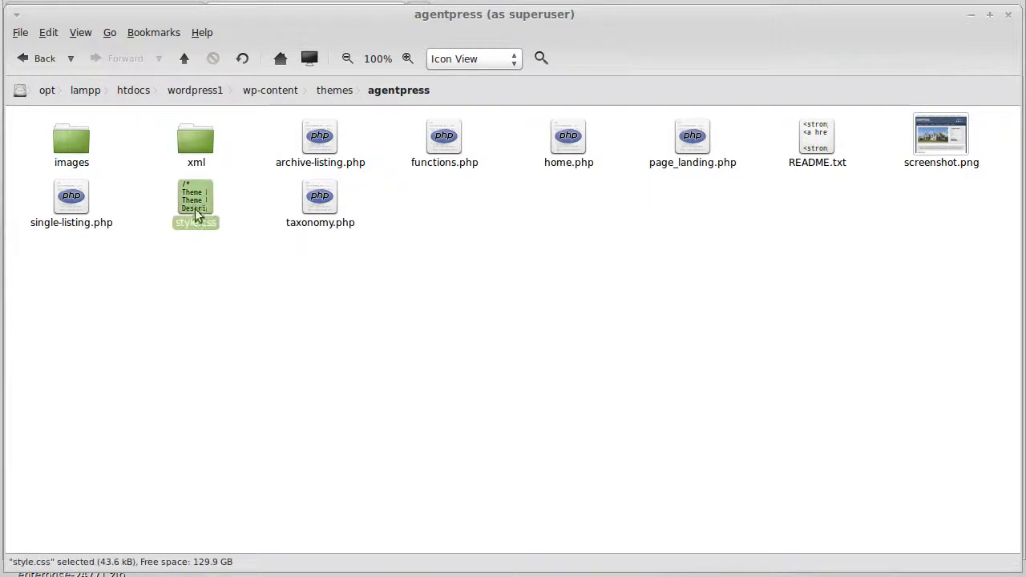
{"action": "right_click", "coordinate": [196, 200]}
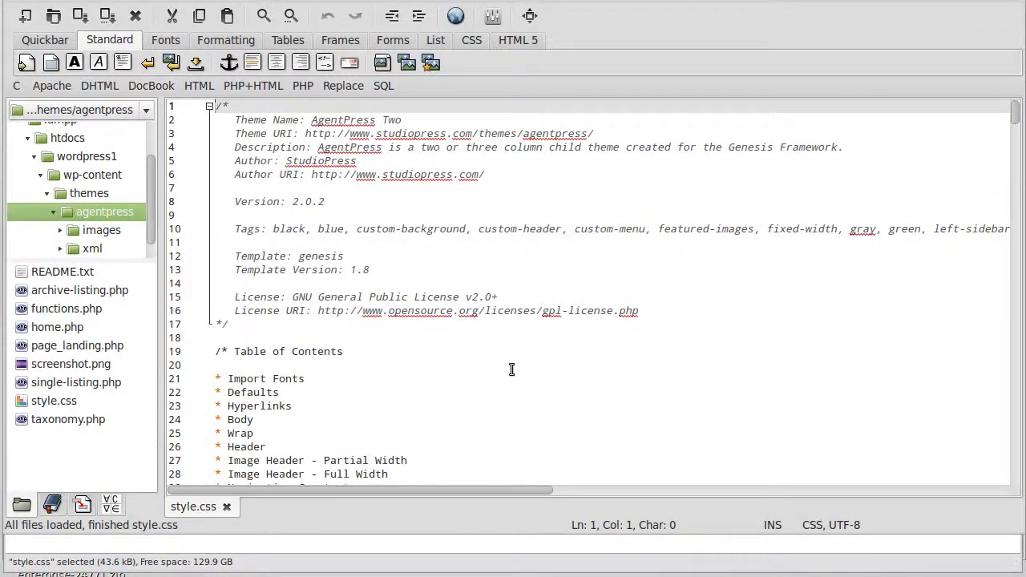
- Copy the word 'Hyperlinks' from the style.css table of contents
{"action": "scroll", "coordinate": [379, 357], "scroll_direction": "down", "scroll_amount": 2}
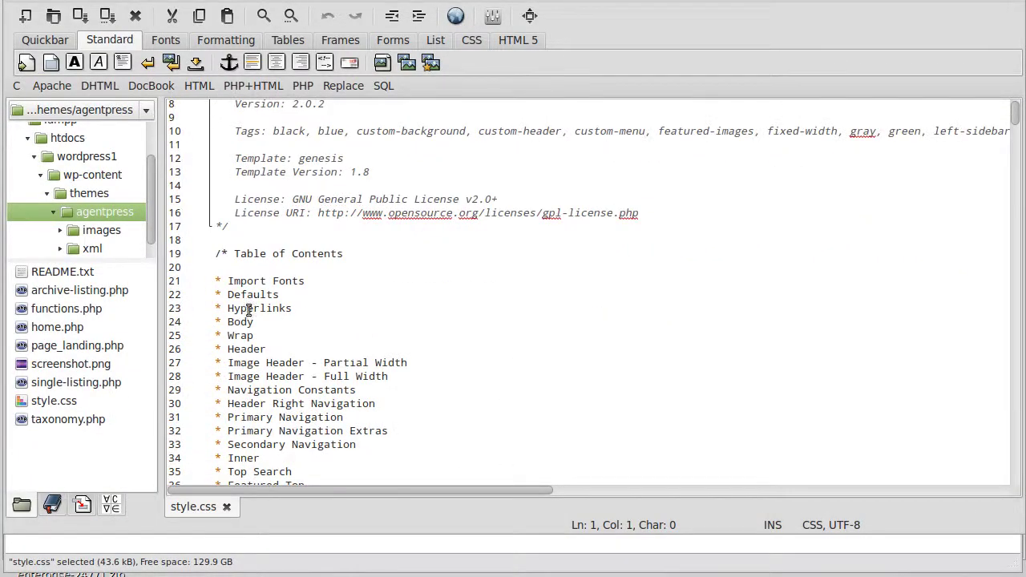
{"action": "left_click_drag", "start_coordinate": [228, 310], "coordinate": [285, 310]}
{"action": "key", "text": "ctrl+c"}
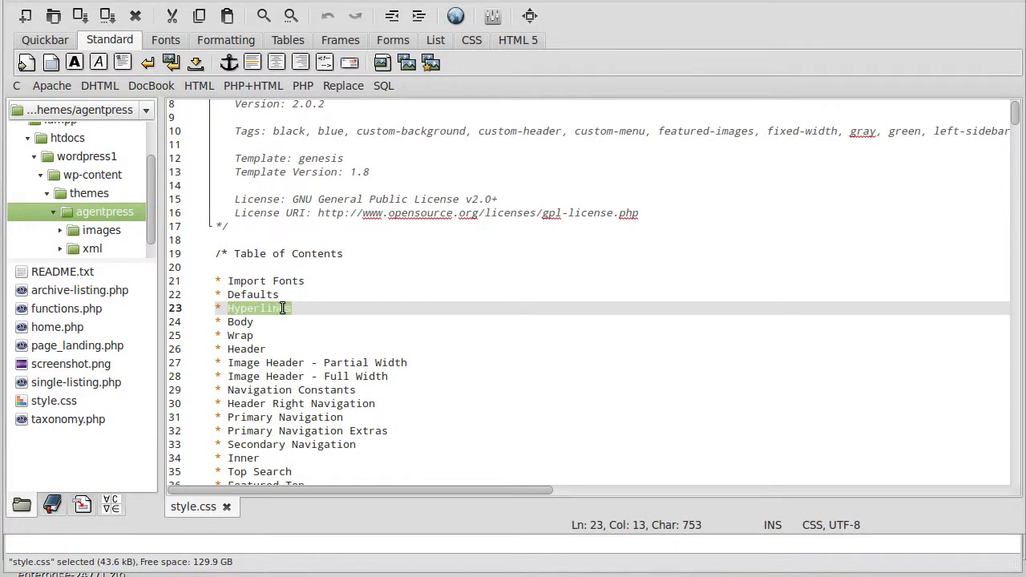
{"action": "right_click", "coordinate": [282, 310]}
{"action": "left_click", "coordinate": [320, 429]}
- Search for 'Hyperlinks' to reach the section where links use colour #4b8308
{"action": "key", "text": "ctrl+f"}
{"action": "key", "text": "ctrl+v"}
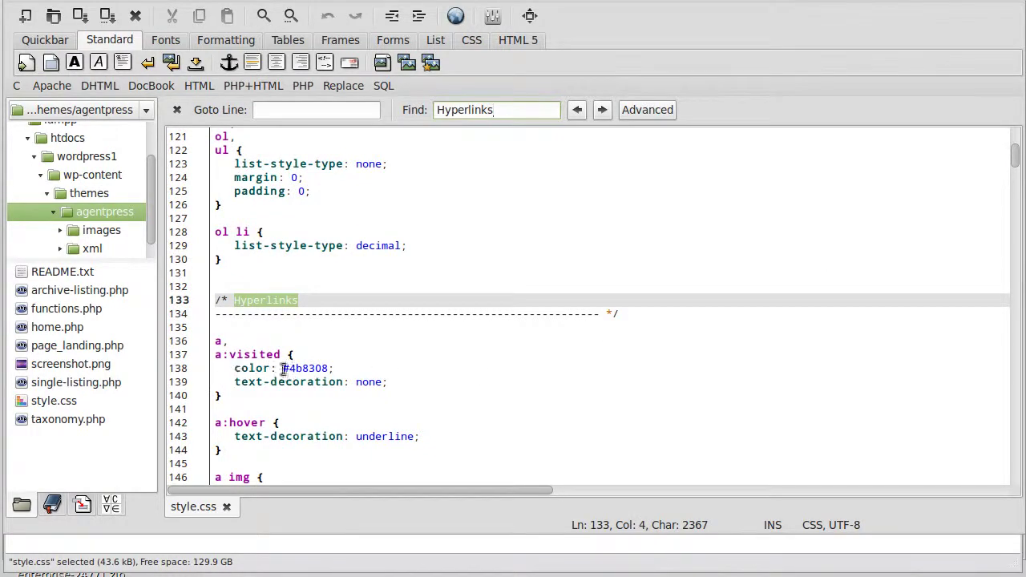
{"action": "left_click_drag", "start_coordinate": [282, 369], "coordinate": [330, 369]}
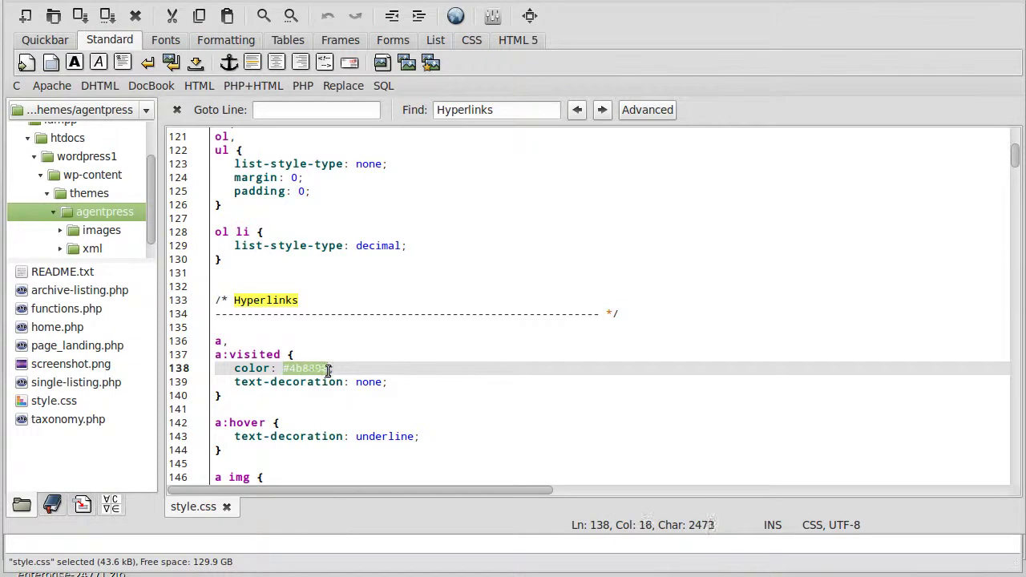
{"action": "left_click", "coordinate": [368, 351]}
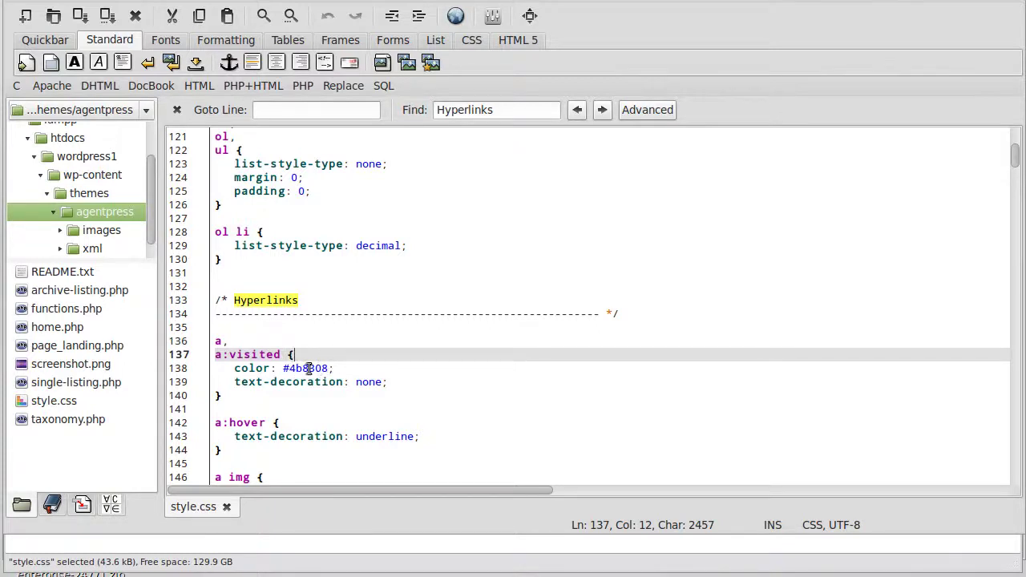
- Replace the Hyperlinks colour #4b8308 with red and save style.css
{"action": "left_click", "coordinate": [284, 369]}
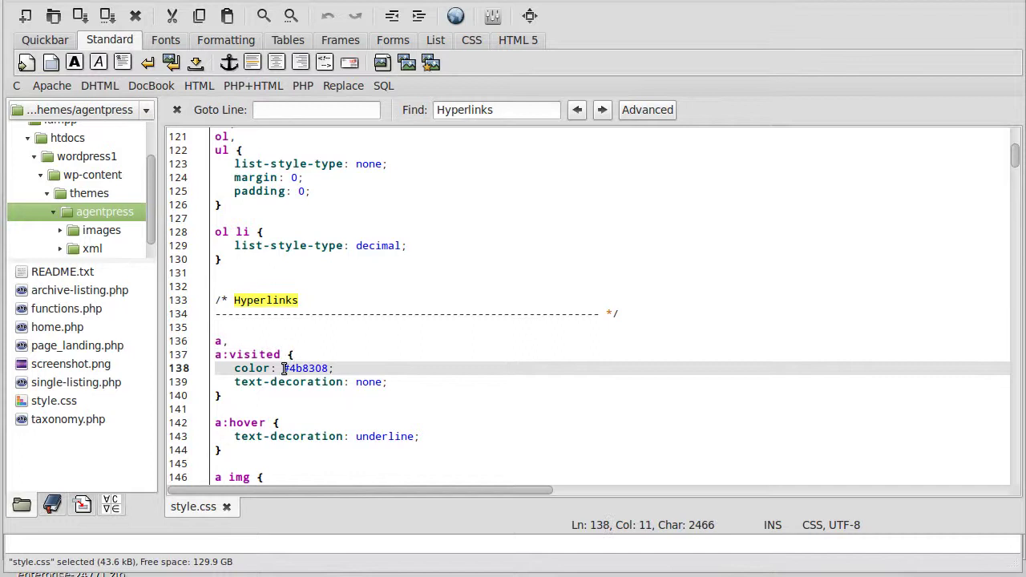
{"action": "left_click_drag", "start_coordinate": [284, 369], "coordinate": [328, 369]}
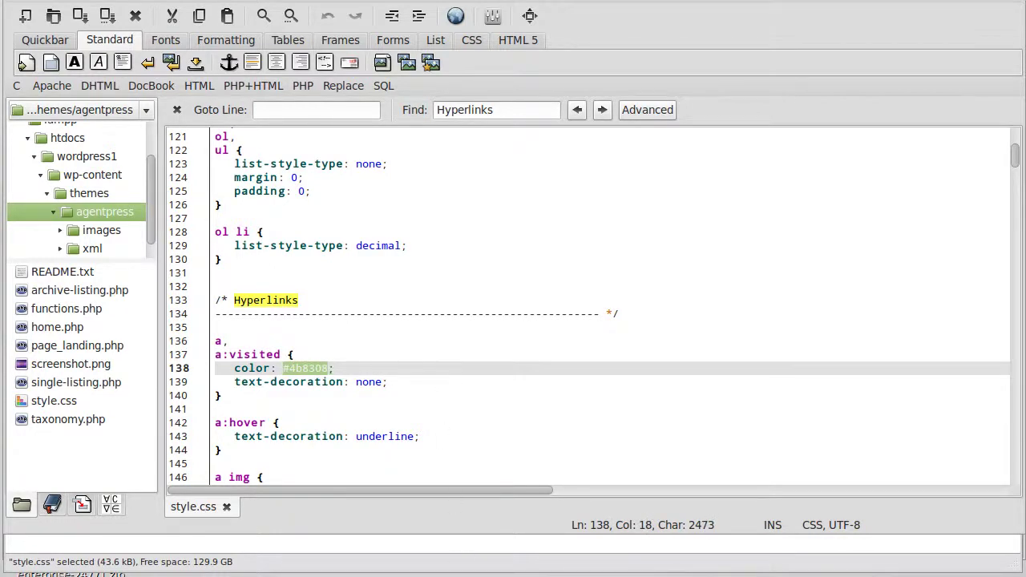
{"action": "key", "text": "alt+Tab"}
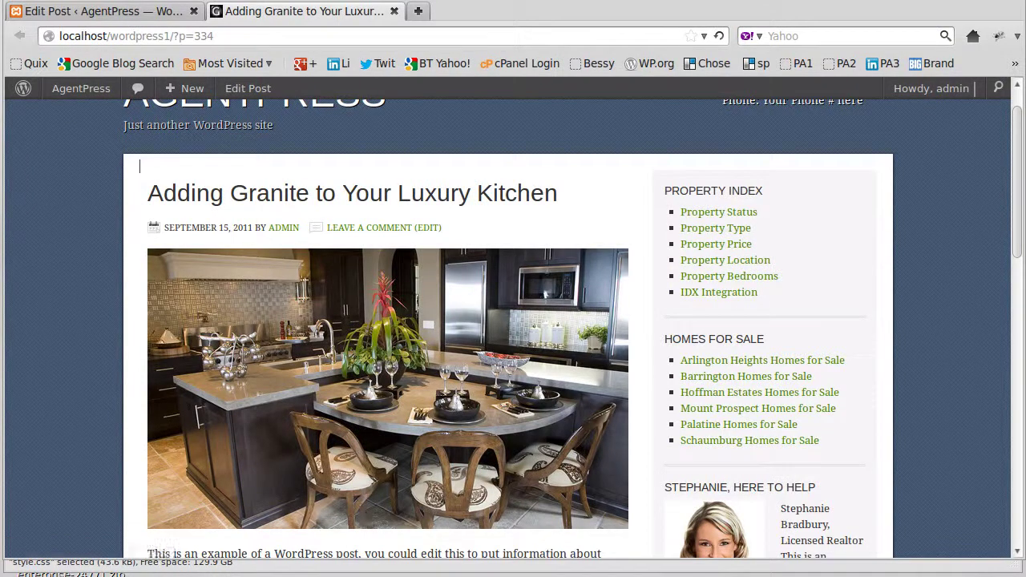
{"action": "key", "text": "alt+Tab"}
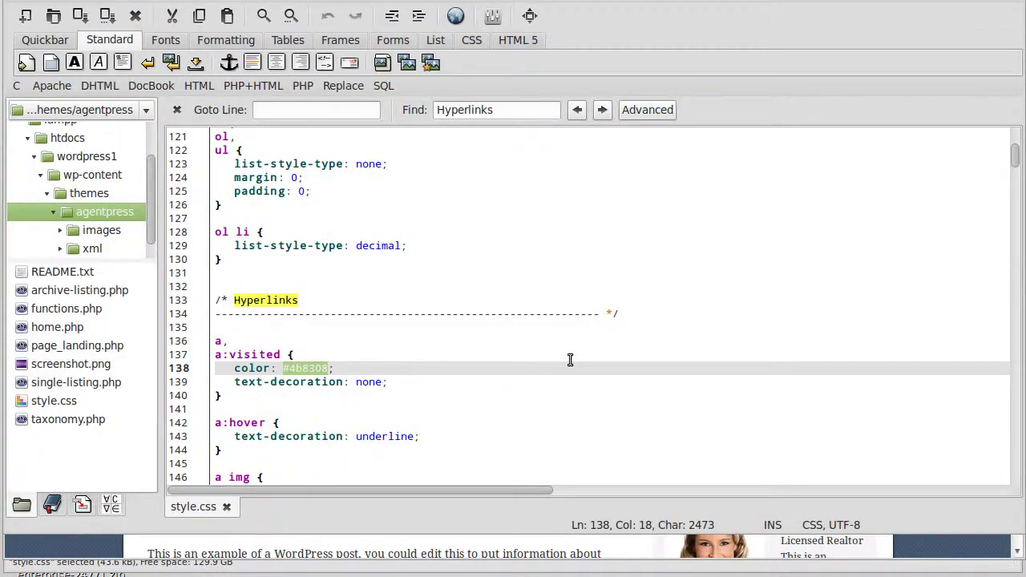
{"action": "key", "text": "BackSpace"}
{"action": "type", "text": "red"}
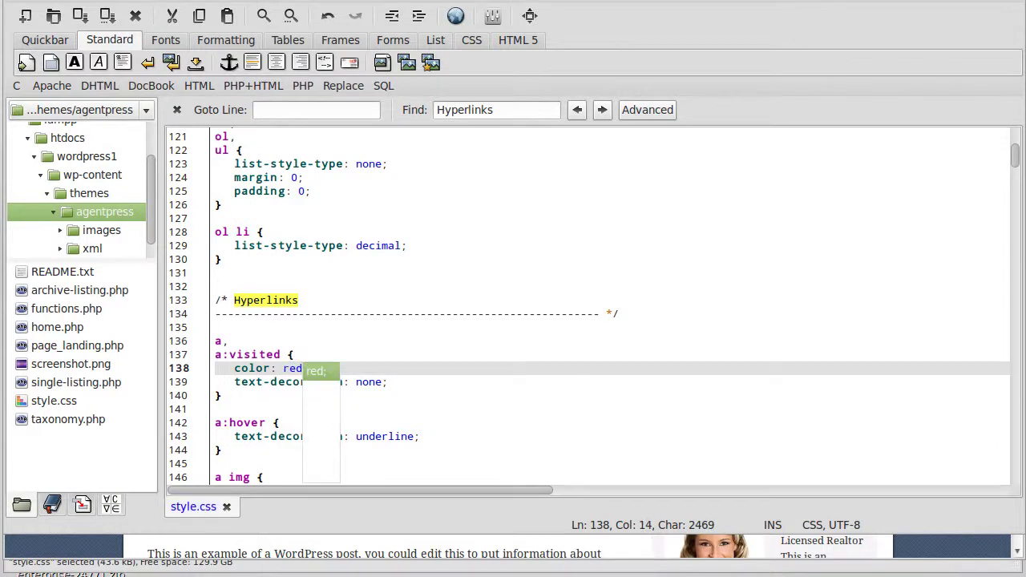
{"action": "key", "text": "Return"}
{"action": "left_click", "coordinate": [611, 383]}
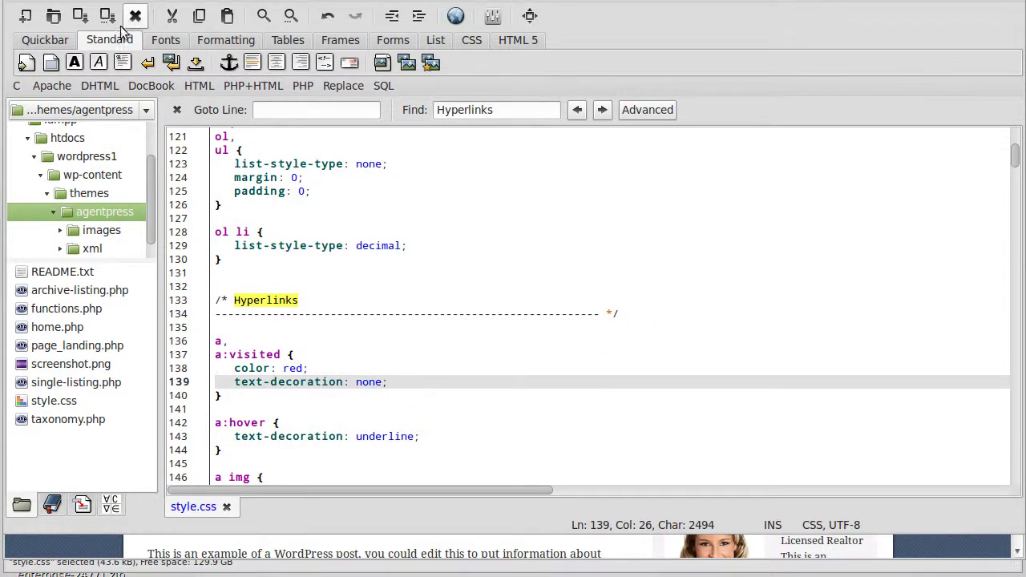
{"action": "left_click", "coordinate": [81, 16]}
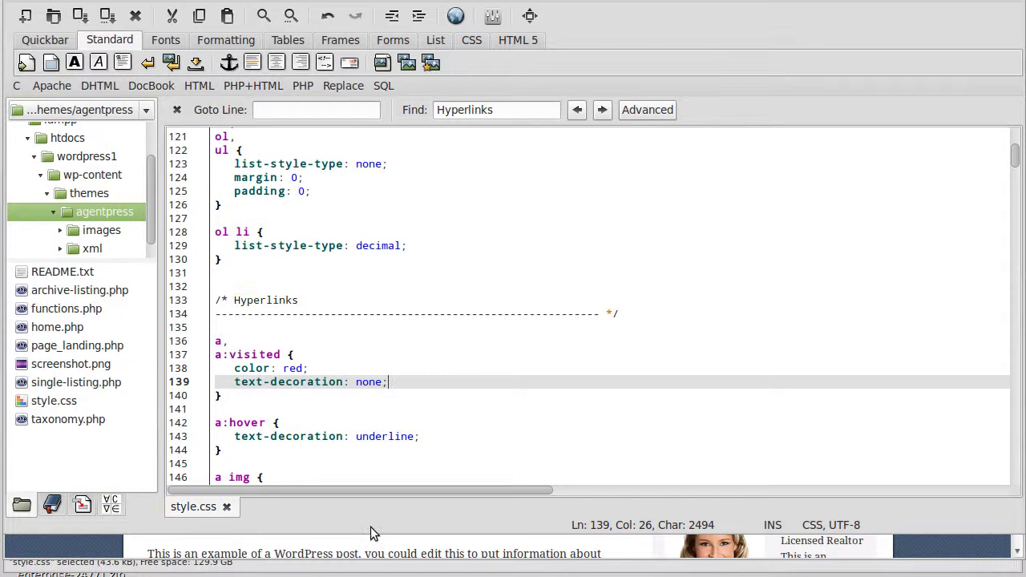
- Reload the post in Firefox and check that the sidebar and body links are red
{"action": "left_click", "coordinate": [706, 546]}
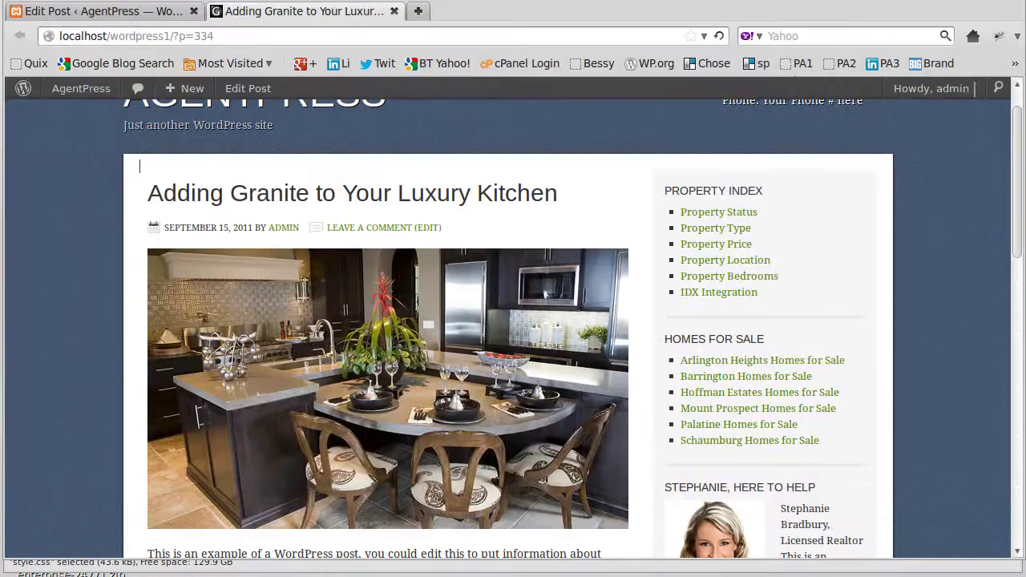
{"action": "left_click", "coordinate": [720, 36]}
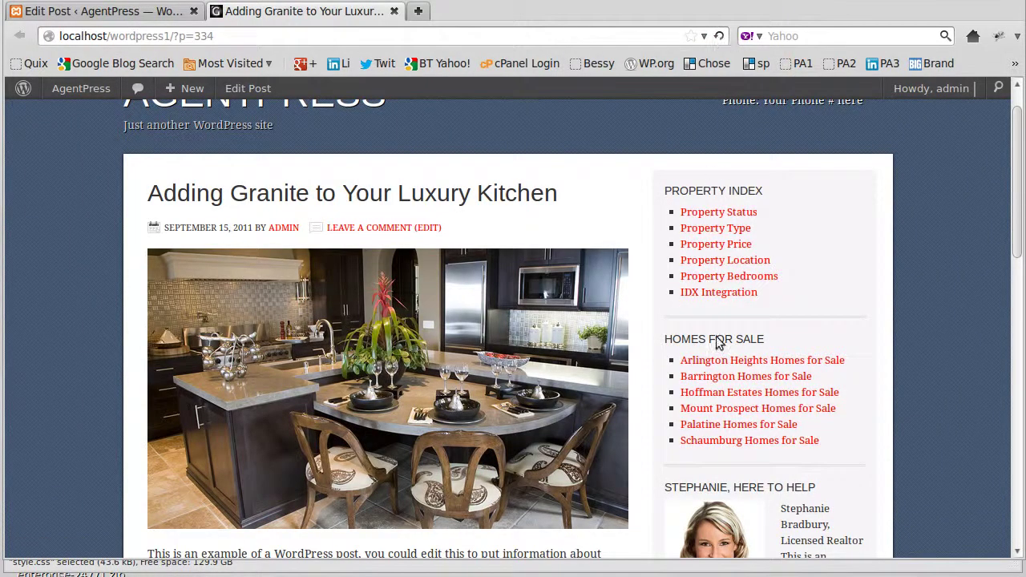
{"action": "scroll", "coordinate": [430, 328], "scroll_direction": "down", "scroll_amount": 5}
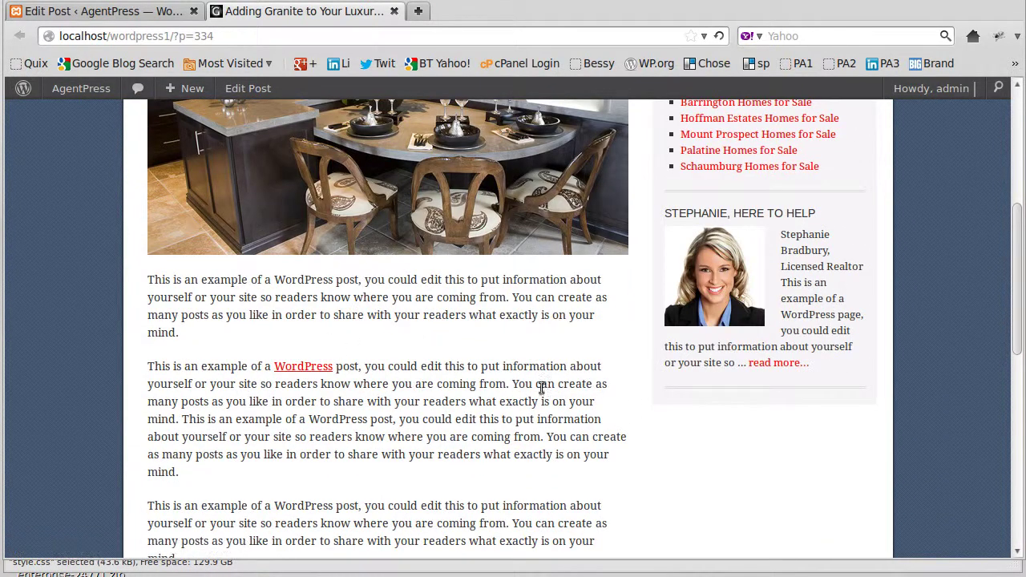
{"action": "scroll", "coordinate": [734, 365], "scroll_direction": "up", "scroll_amount": 1}
{"action": "scroll", "coordinate": [736, 369], "scroll_direction": "up", "scroll_amount": 5}
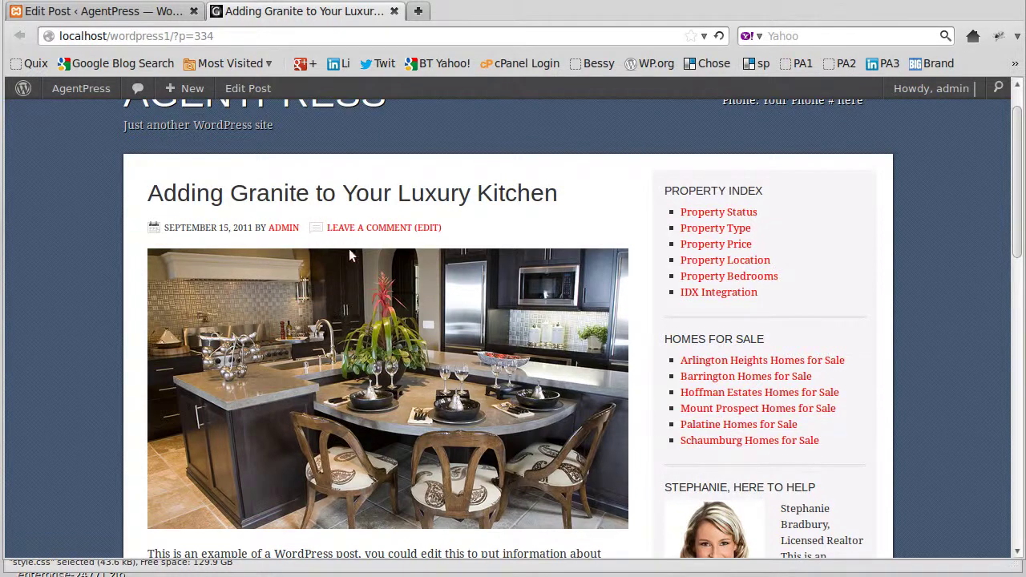
{"action": "scroll", "coordinate": [393, 389], "scroll_direction": "down", "scroll_amount": 2}
{"action": "scroll", "coordinate": [377, 384], "scroll_direction": "down", "scroll_amount": 3}
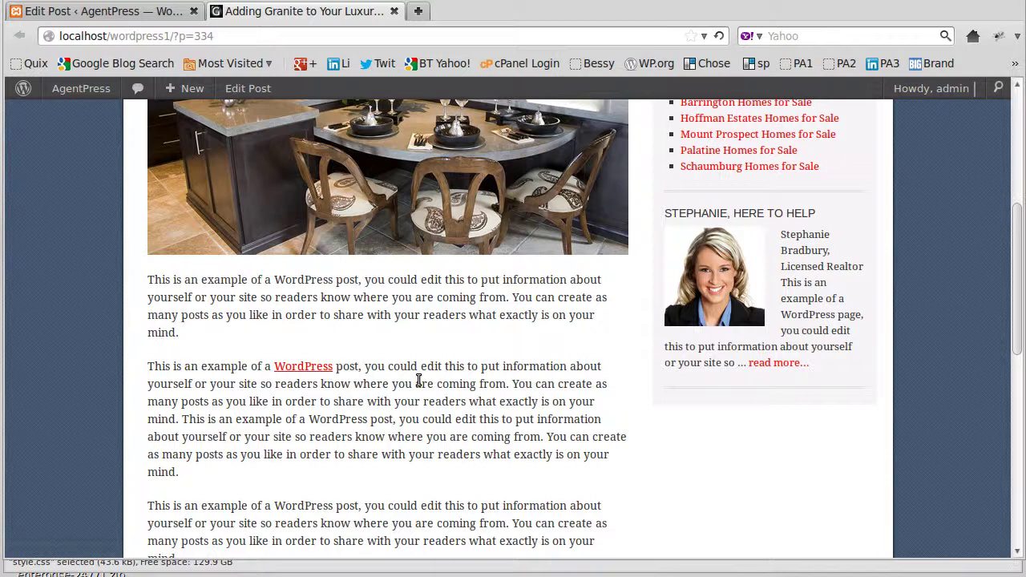
{"action": "scroll", "coordinate": [419, 380], "scroll_direction": "up", "scroll_amount": 2}
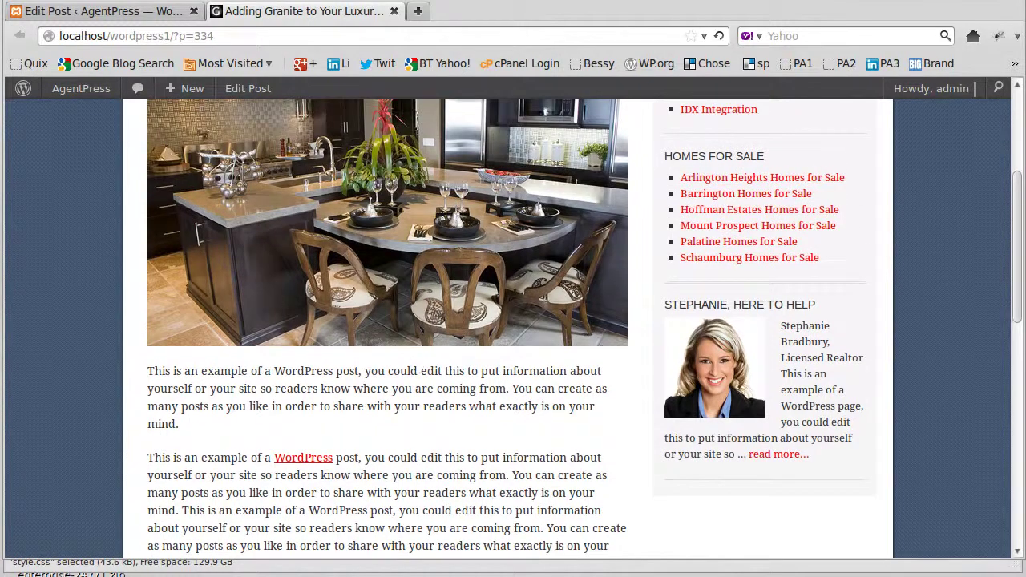
{"action": "key", "text": "alt+Tab"}
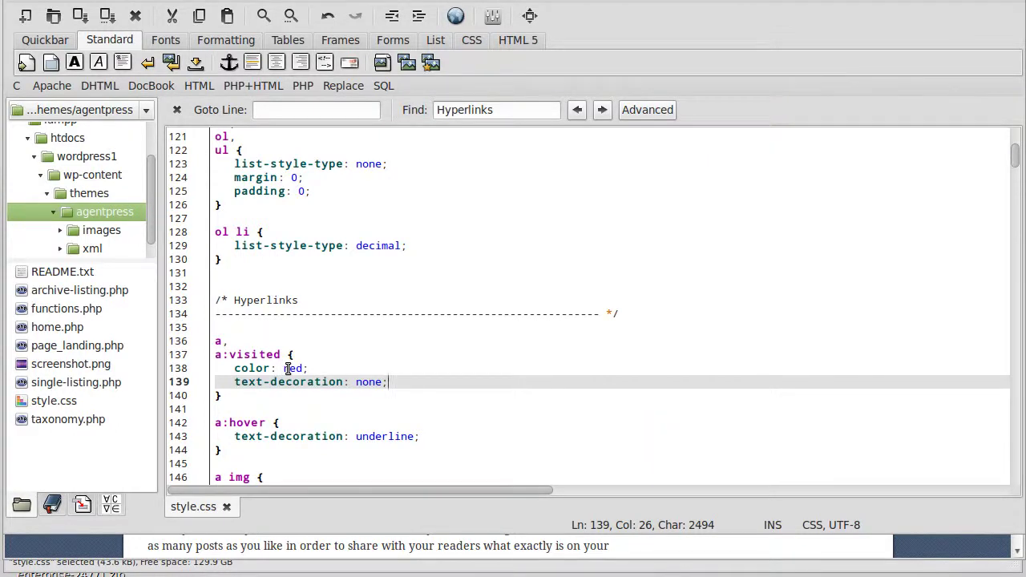
- Change the line 138 link colour from red to blue and save style.css
{"action": "double_click", "coordinate": [292, 369]}
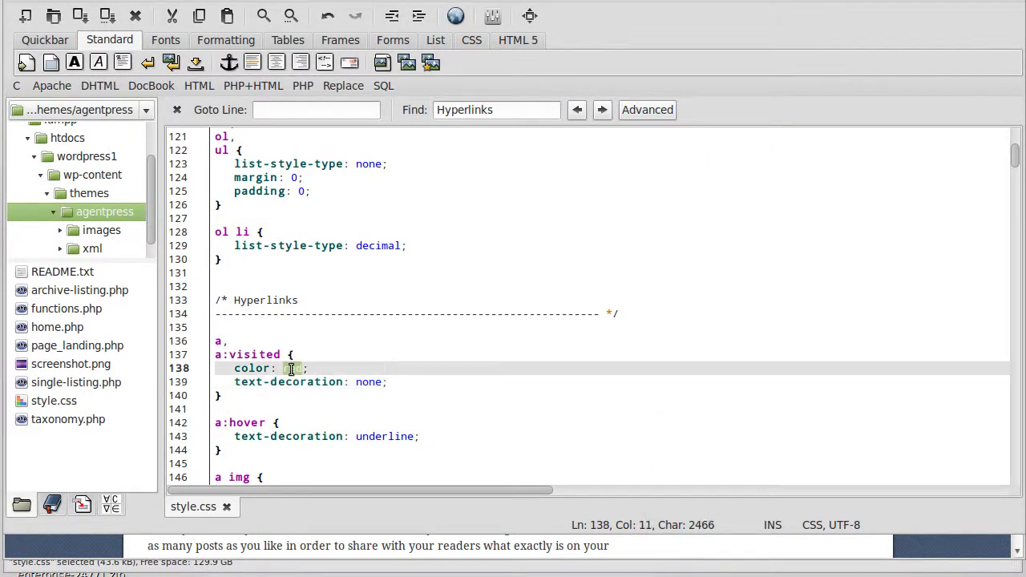
{"action": "type", "text": "bl"}
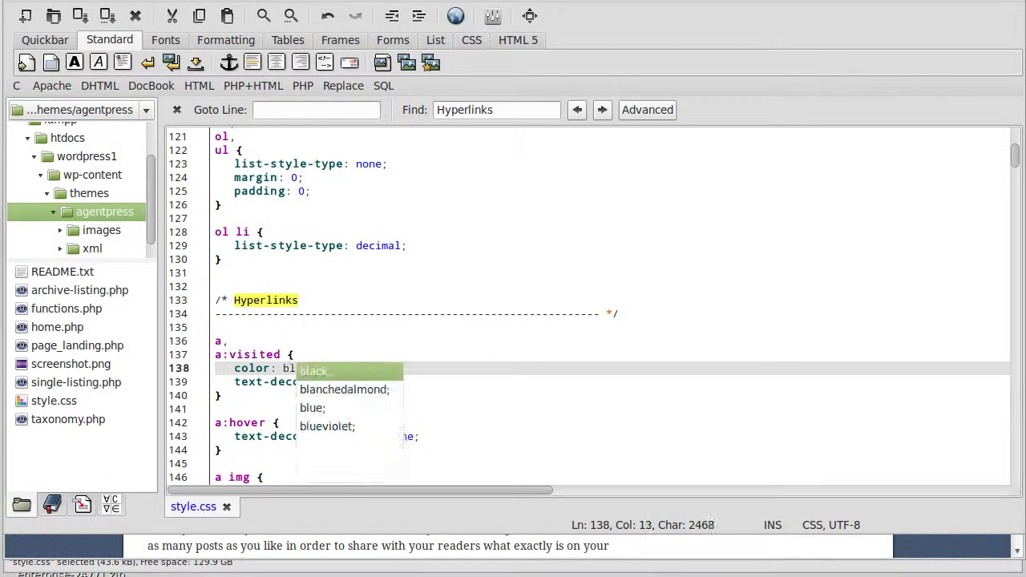
{"action": "type", "text": "ue"}
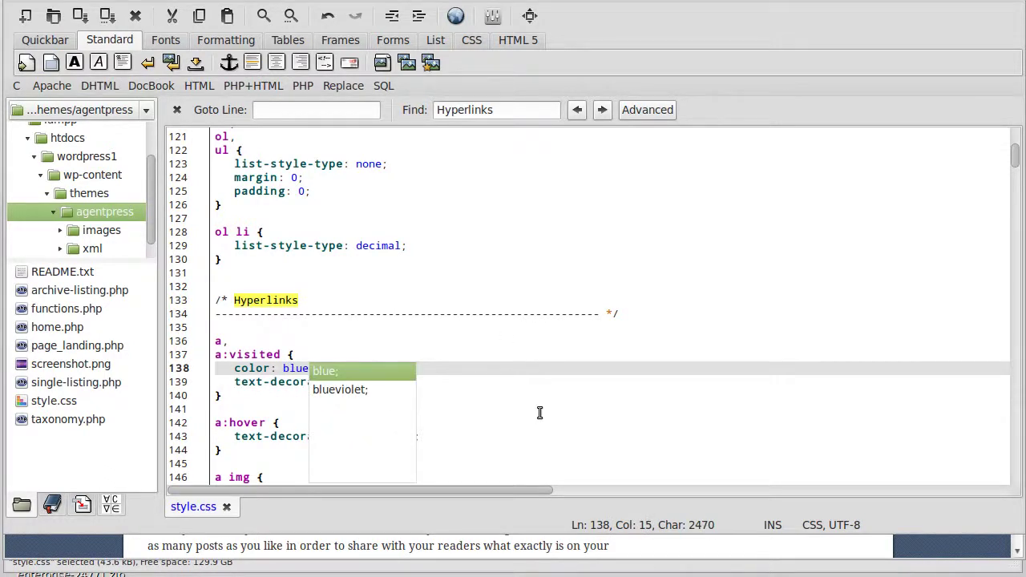
{"action": "key", "text": "Return"}
{"action": "left_click", "coordinate": [539, 409]}
{"action": "left_click", "coordinate": [79, 22]}
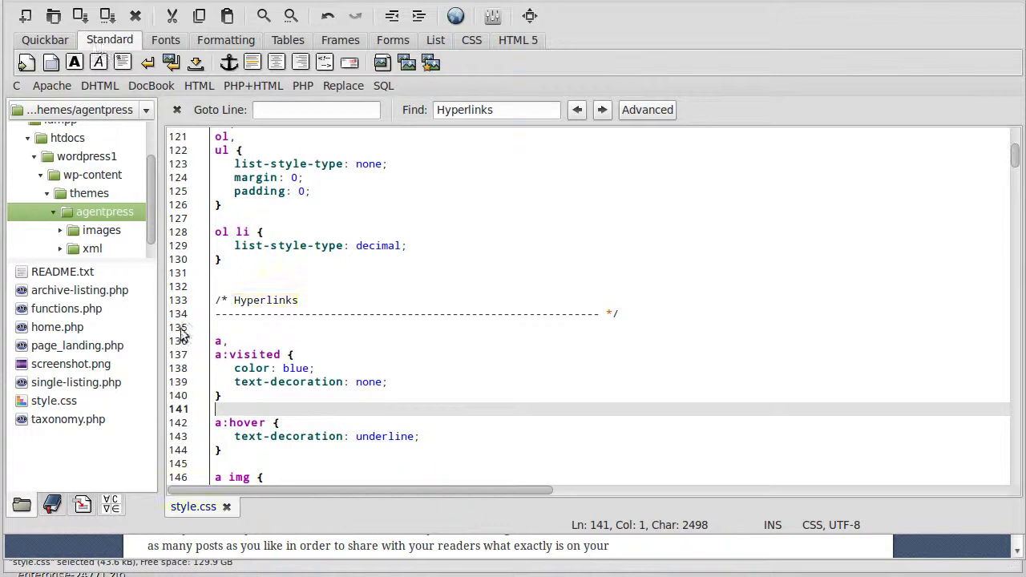
- Reload the AgentPress post and scroll through it to confirm the links show blue
{"action": "key", "text": "alt+Tab"}
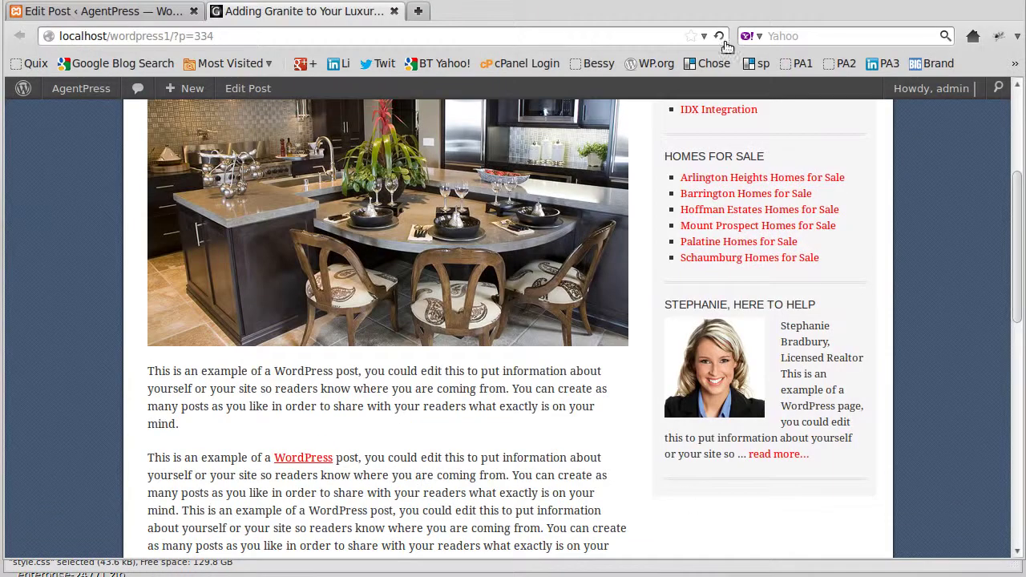
{"action": "left_click", "coordinate": [719, 36]}
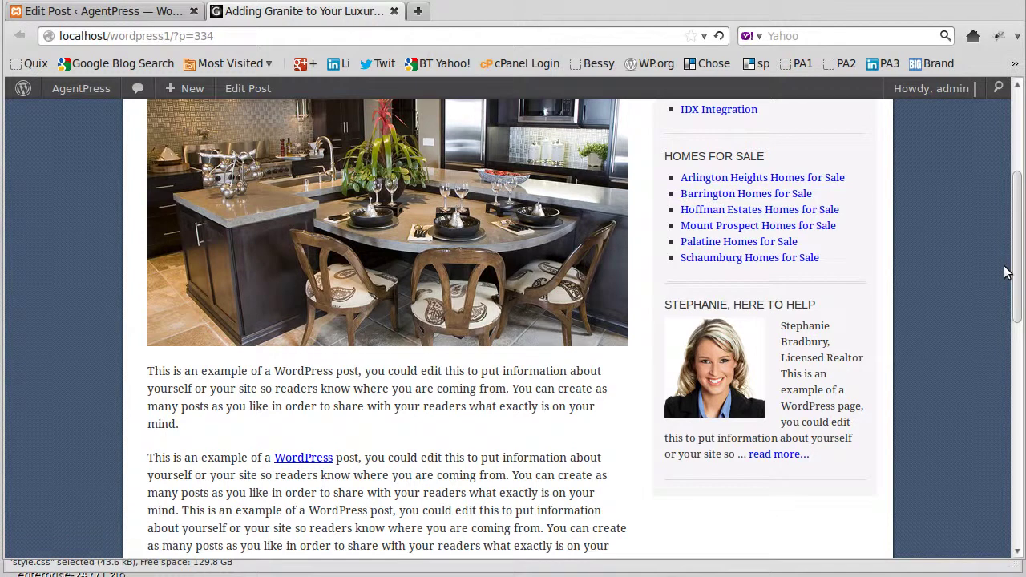
{"action": "scroll", "coordinate": [952, 340], "scroll_direction": "up", "scroll_amount": 5}
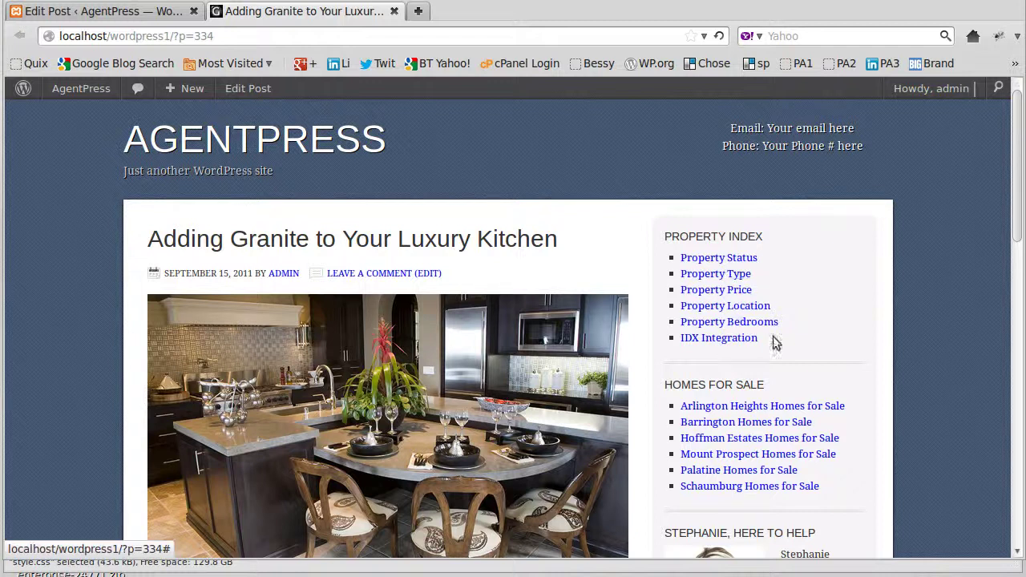
{"action": "scroll", "coordinate": [777, 337], "scroll_direction": "down", "scroll_amount": 5}
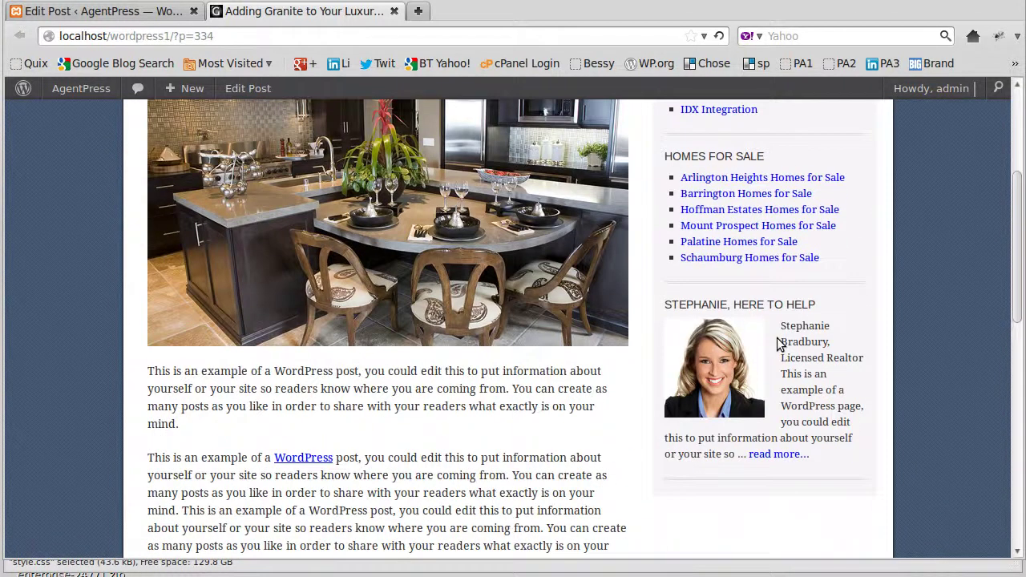
{"action": "scroll", "coordinate": [777, 343], "scroll_direction": "up", "scroll_amount": 3}
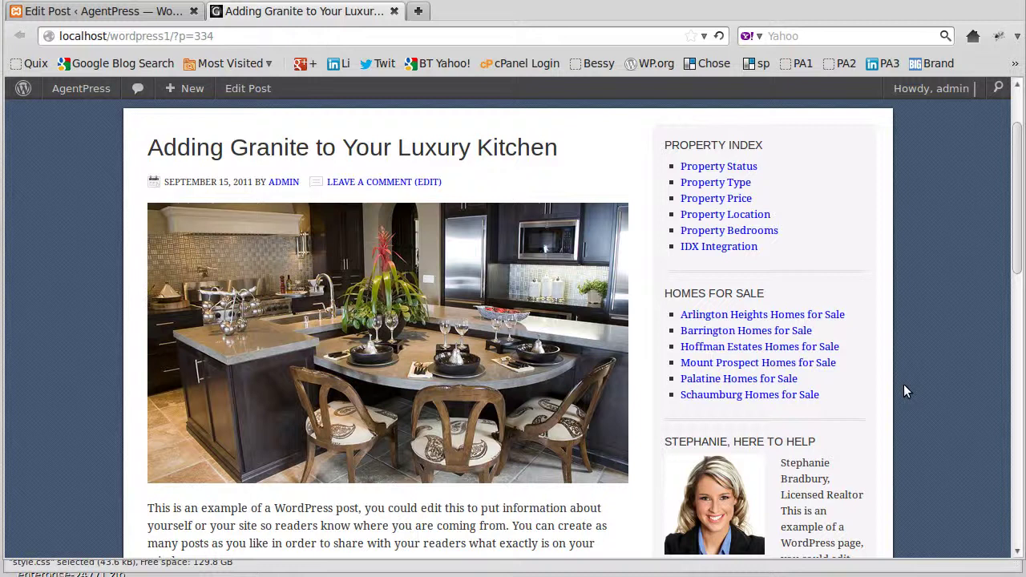
- Jump to the Hyperlinks section in style.css and select the 'color: blue;' declaration
{"action": "key", "text": "alt+Tab"}
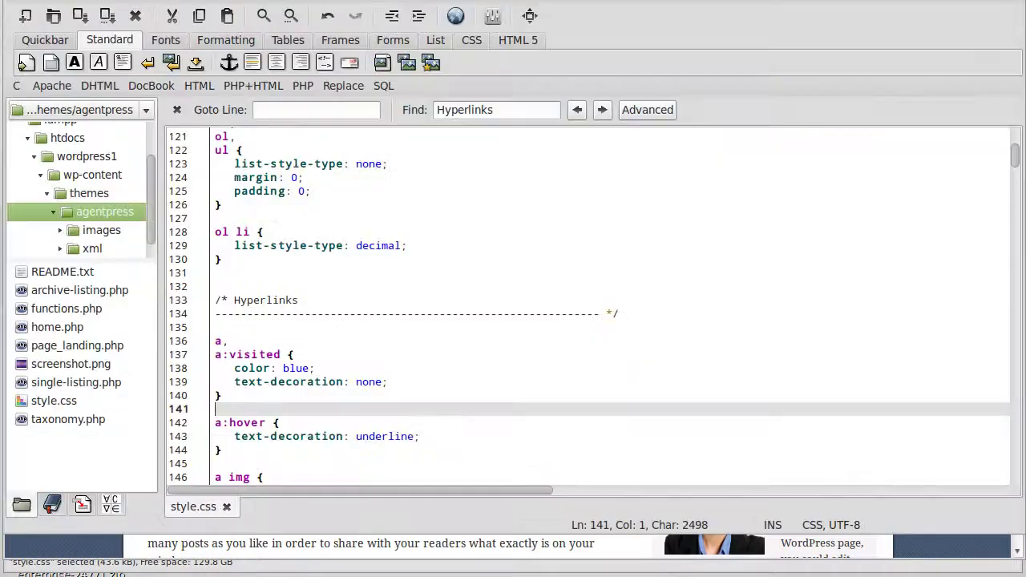
{"action": "scroll", "coordinate": [466, 278], "scroll_direction": "up", "scroll_amount": 10}
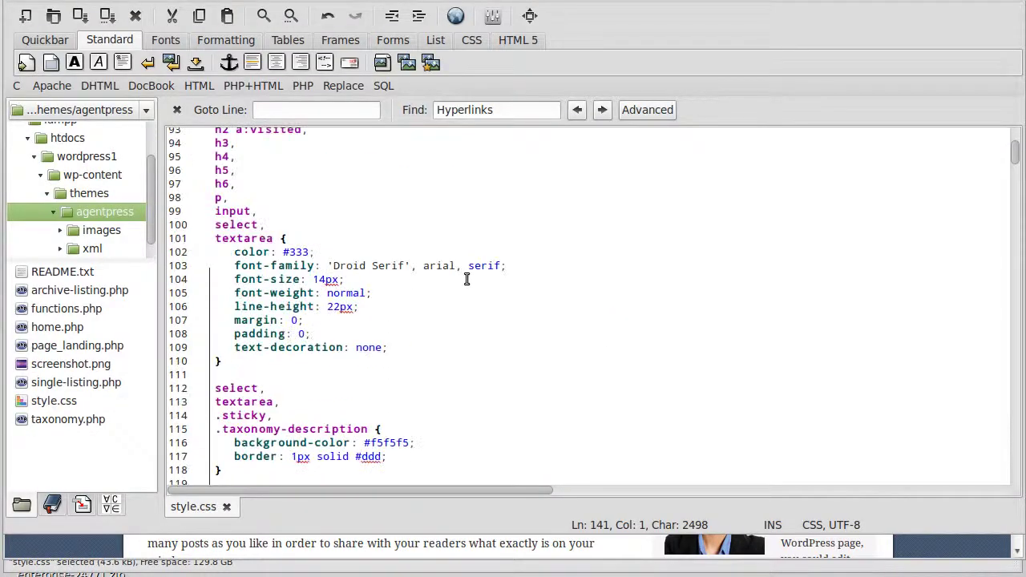
{"action": "scroll", "coordinate": [467, 278], "scroll_direction": "up", "scroll_amount": 7}
{"action": "scroll", "coordinate": [467, 279], "scroll_direction": "down", "scroll_amount": 4}
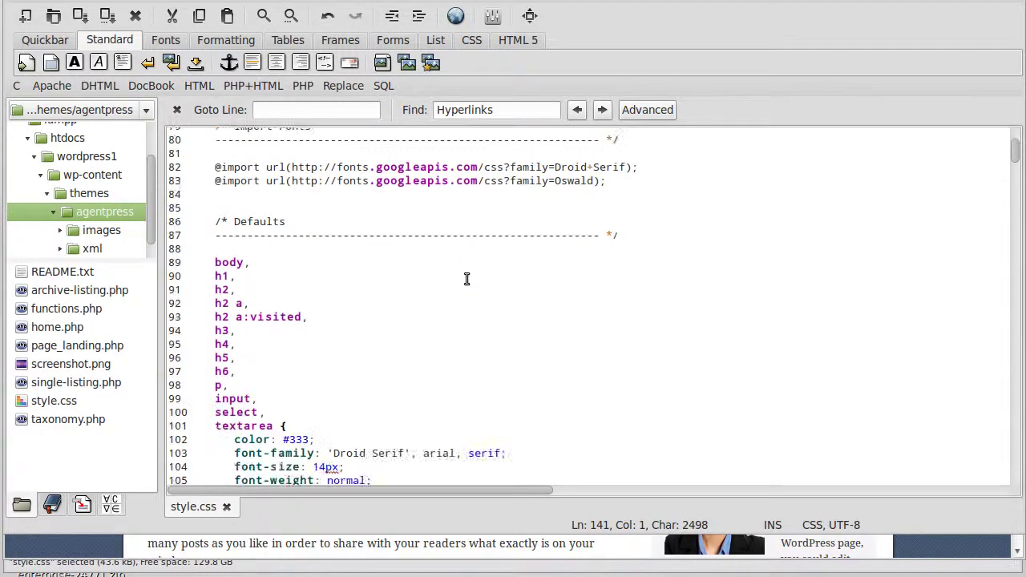
{"action": "scroll", "coordinate": [466, 279], "scroll_direction": "down", "scroll_amount": 4}
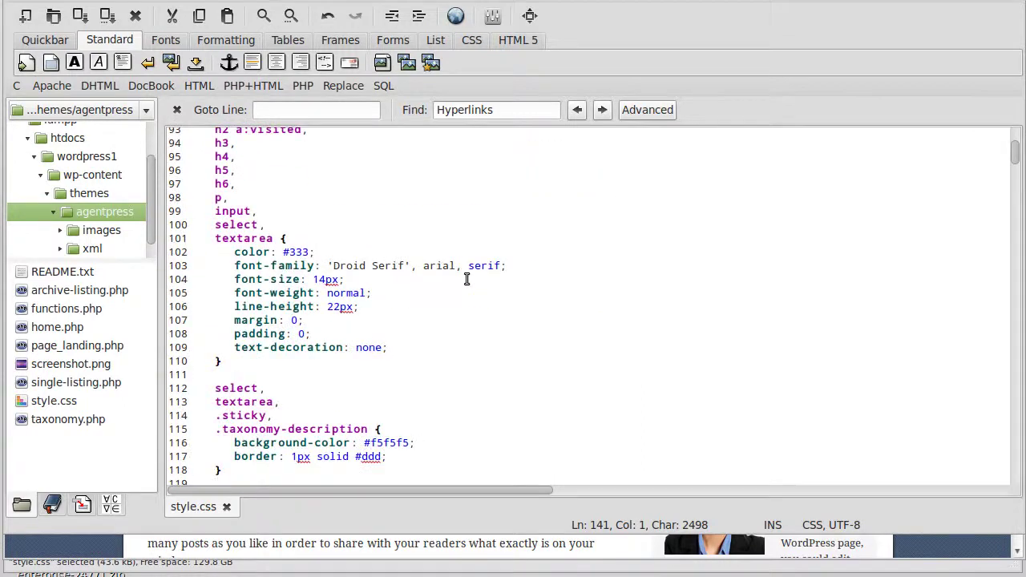
{"action": "left_click", "coordinate": [603, 109]}
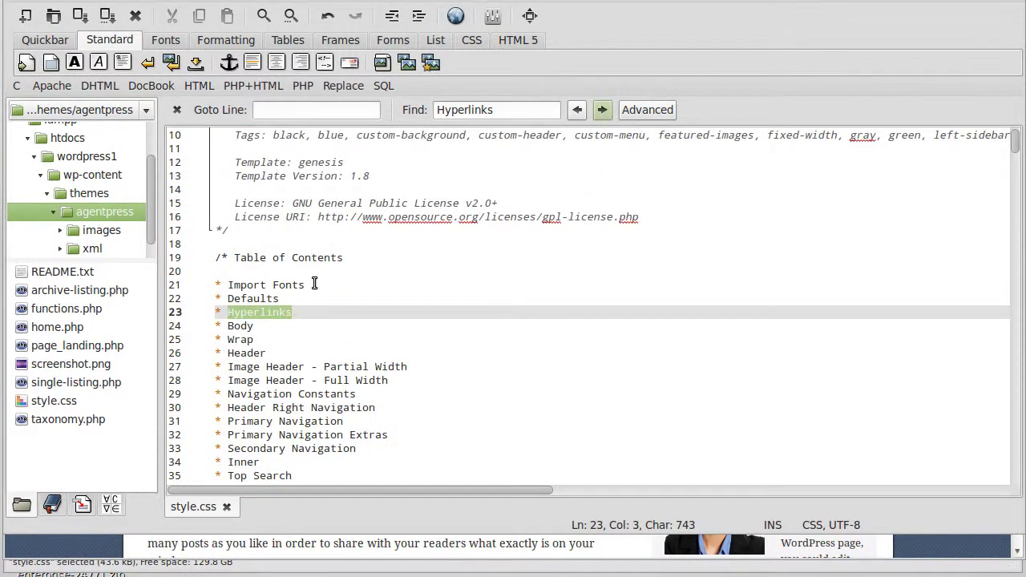
{"action": "left_click", "coordinate": [603, 110]}
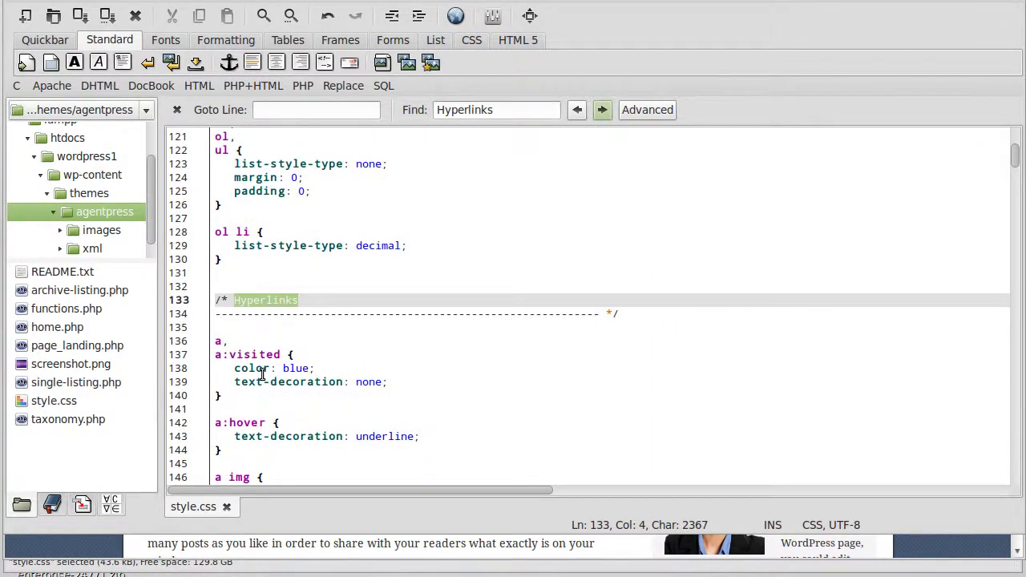
{"action": "left_click_drag", "start_coordinate": [234, 369], "coordinate": [334, 368]}
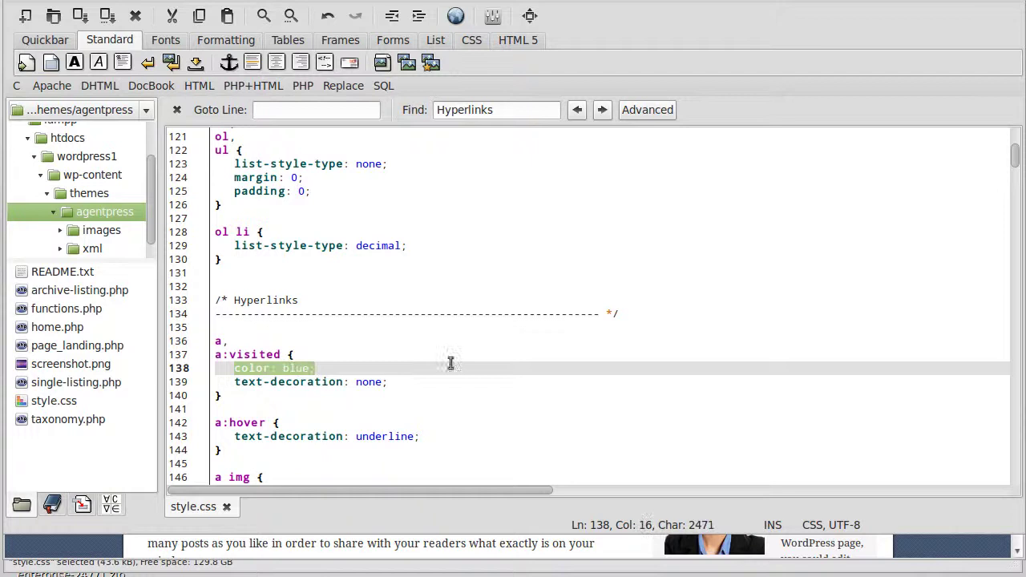
{"action": "scroll", "coordinate": [561, 377], "scroll_direction": "down", "scroll_amount": 2}
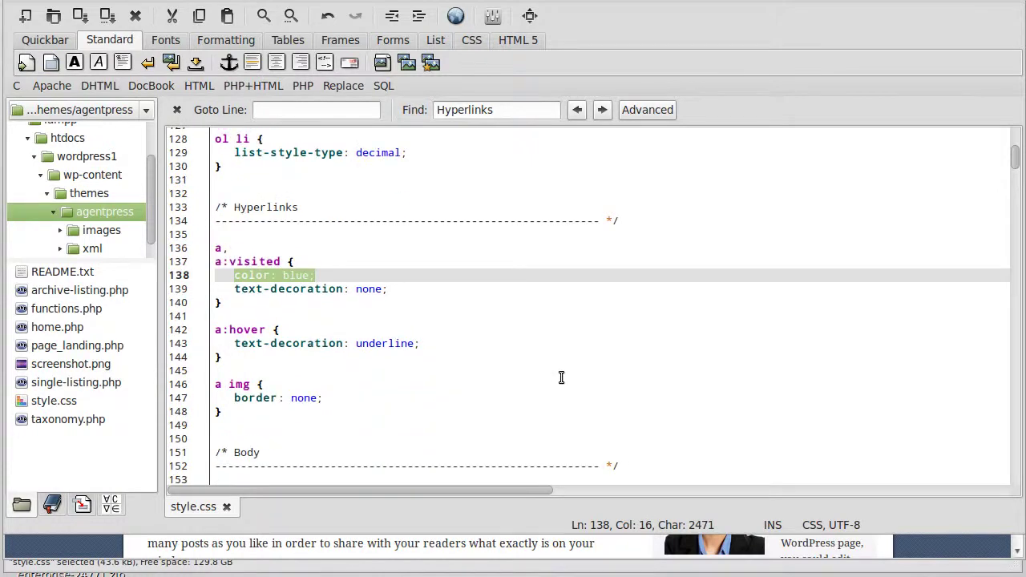